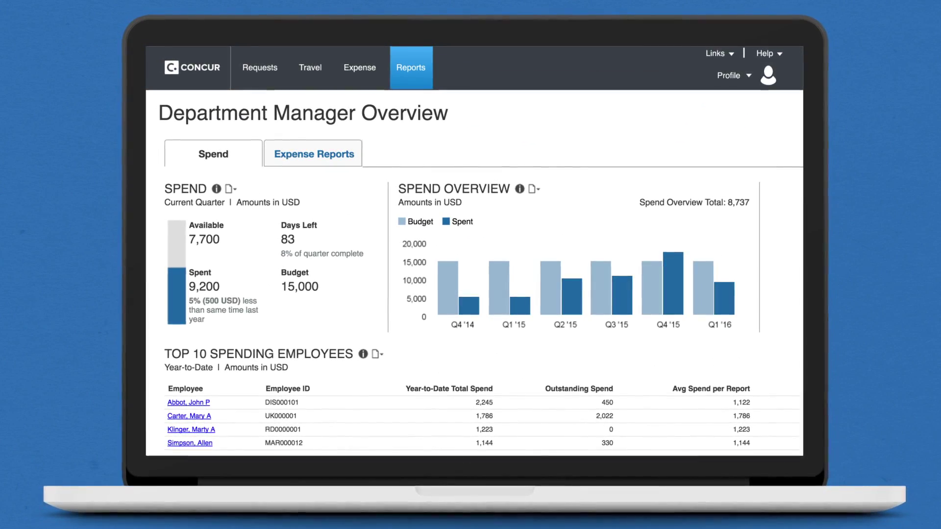
Open the Profile account menu over the Department Manager Overview dashboard to sign out.
click(724, 76)
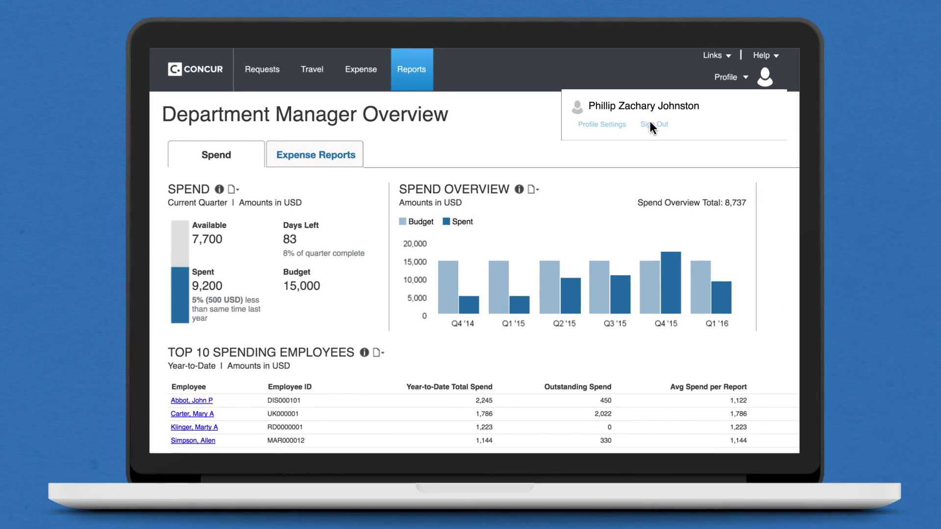